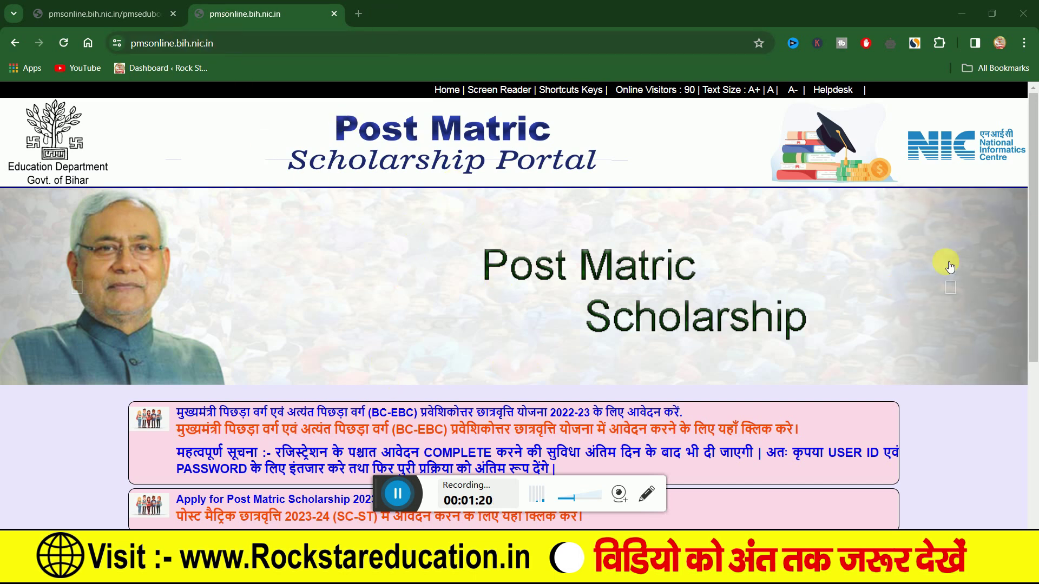
Step: Open the BC-EBC Post Matric Scholarship portal from the scheme list on the home page
{"action": "mouse_move", "coordinate": [1033, 221]}
{"action": "left_mouse_down"}
{"action": "mouse_move", "coordinate": [1034, 317]}
{"action": "mouse_move", "coordinate": [1034, 215]}
{"action": "left_mouse_up"}
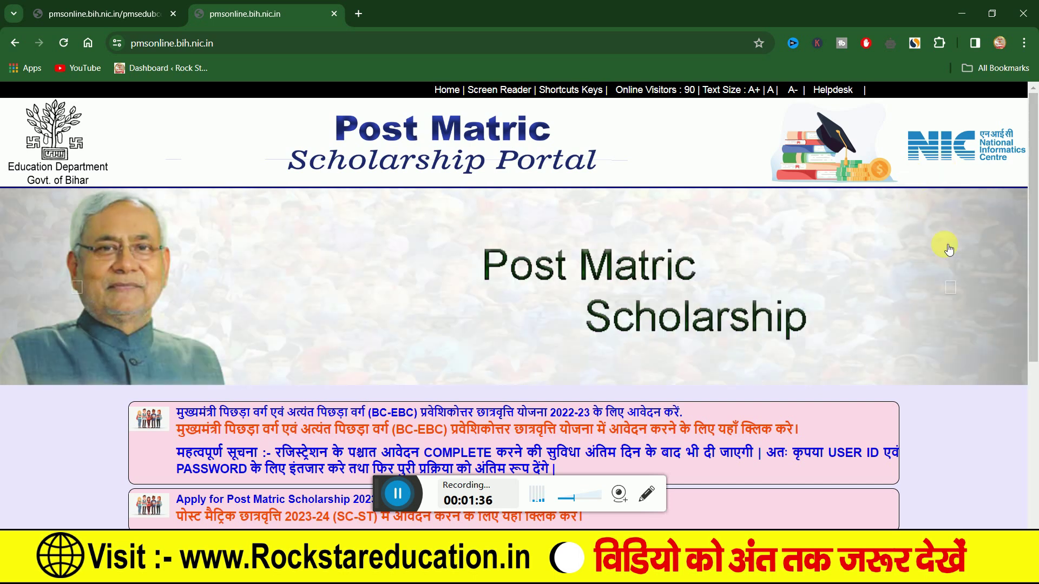
{"action": "scroll", "coordinate": [654, 303], "scroll_direction": "down", "scroll_amount": 5}
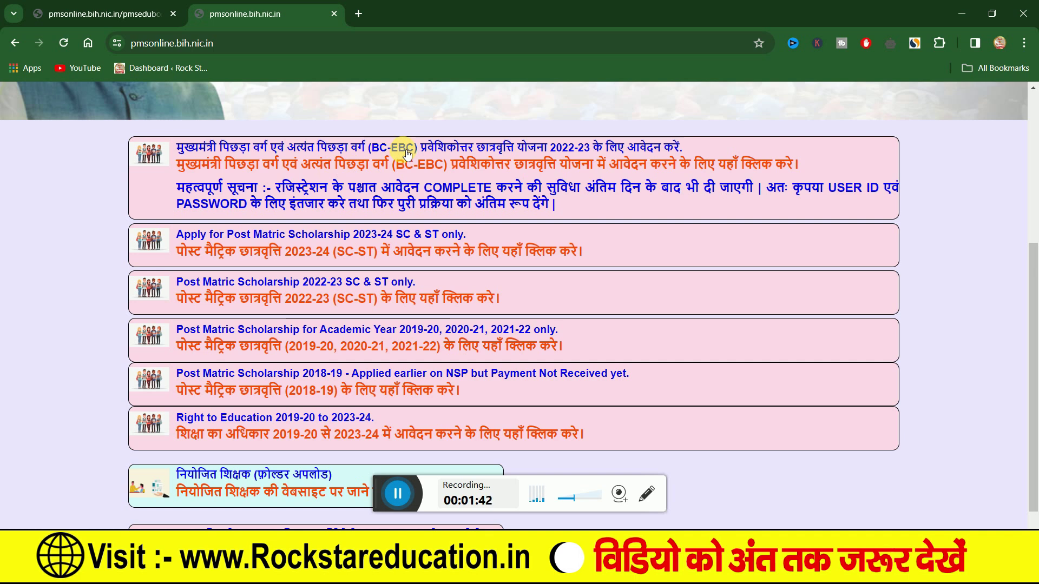
{"action": "left_click", "coordinate": [377, 188]}
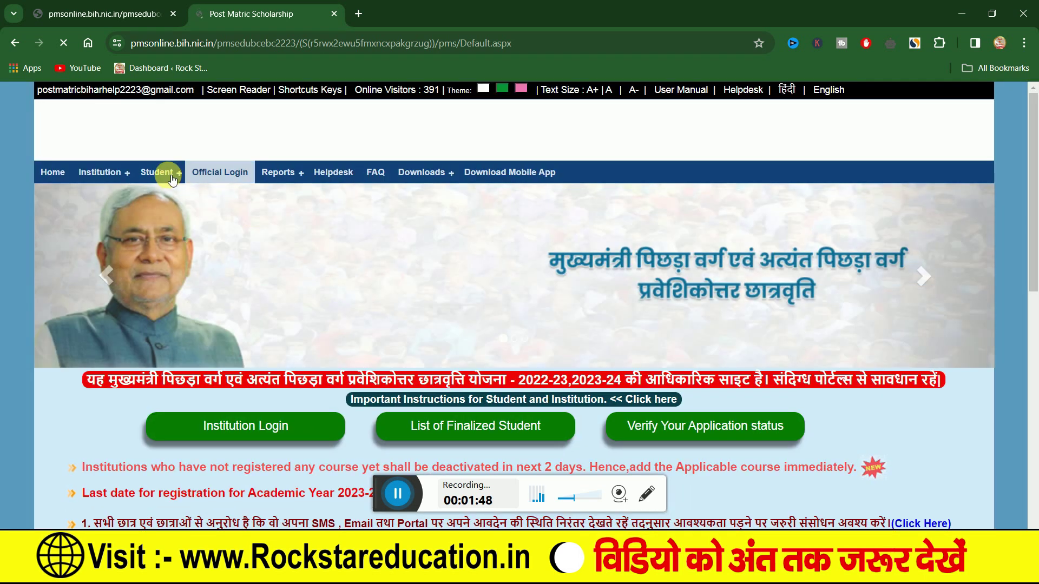
Step: Go to the student section and open New Students Registration for BC-EBC 2023-24
{"action": "mouse_move", "coordinate": [163, 174]}
{"action": "left_click", "coordinate": [182, 196]}
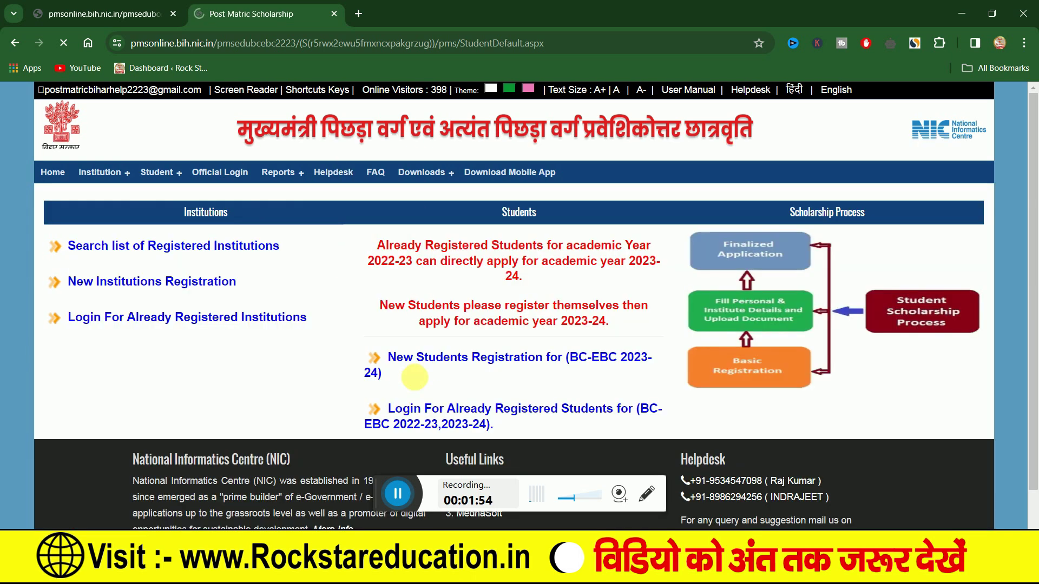
{"action": "left_click", "coordinate": [438, 362]}
{"action": "left_click", "coordinate": [584, 153]}
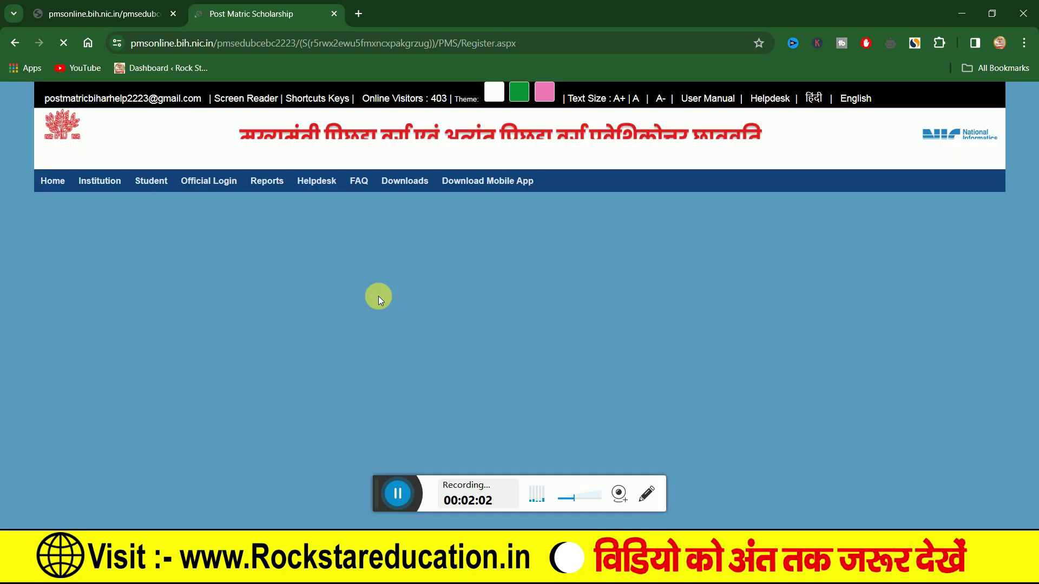
Step: Accept all five self-declaration statements, continue to the registration form and confirm the required-documents notice
{"action": "scroll", "coordinate": [381, 301], "scroll_direction": "down", "scroll_amount": 8}
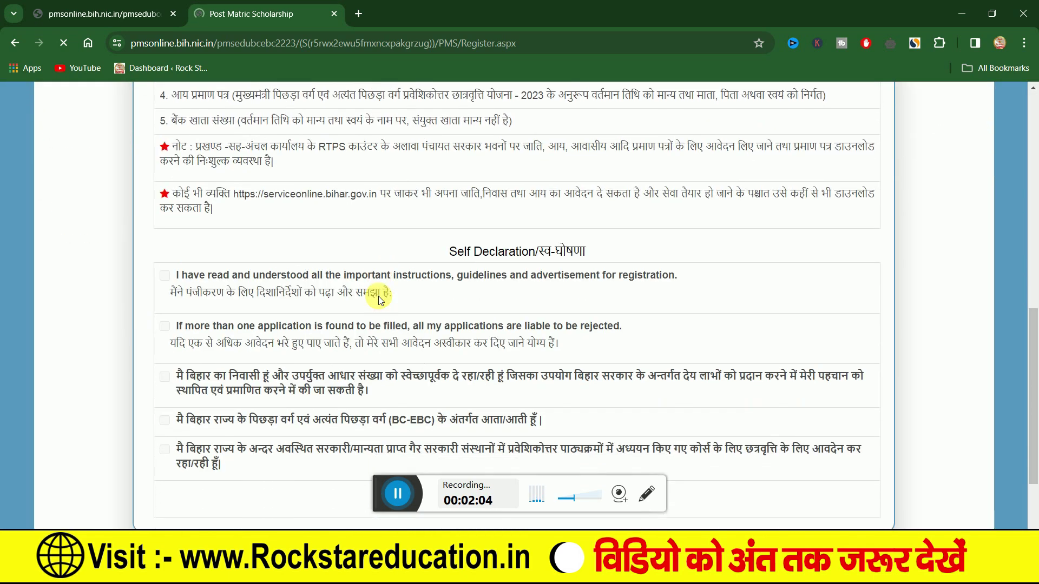
{"action": "scroll", "coordinate": [378, 297], "scroll_direction": "down", "scroll_amount": 5}
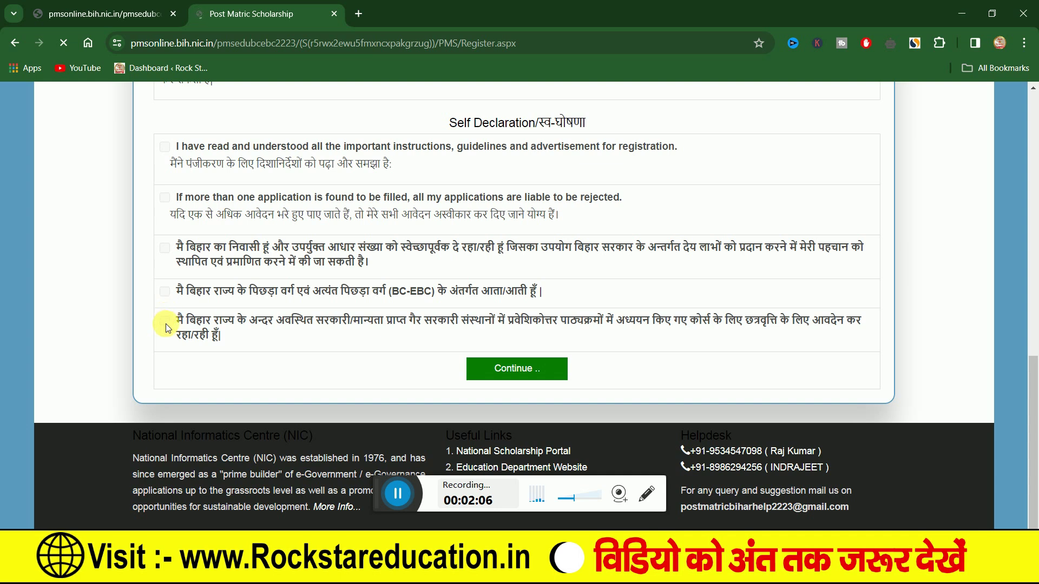
{"action": "left_click", "coordinate": [166, 290]}
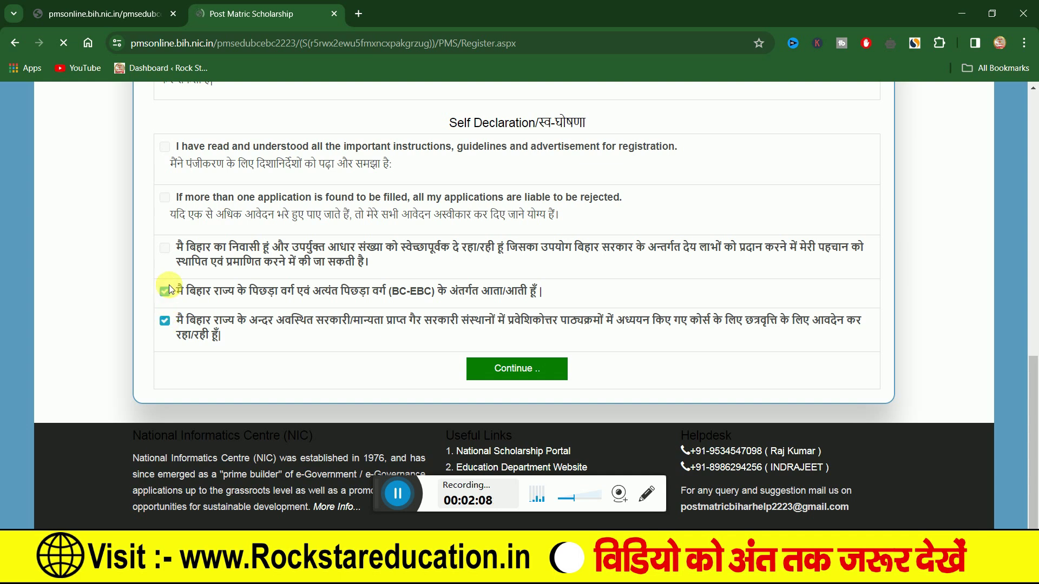
{"action": "left_click", "coordinate": [165, 249]}
{"action": "left_click", "coordinate": [165, 198]}
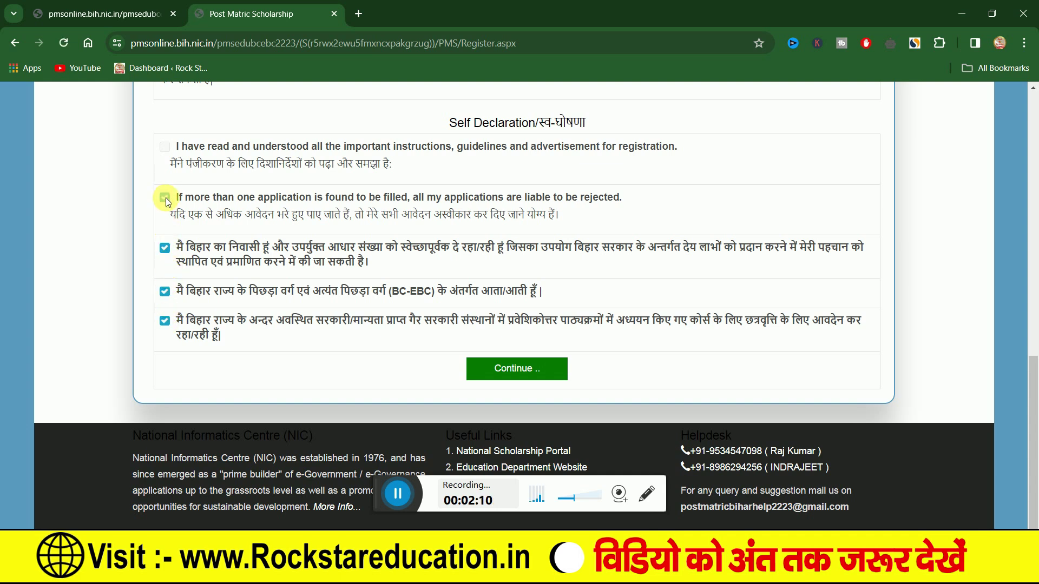
{"action": "left_click", "coordinate": [165, 146]}
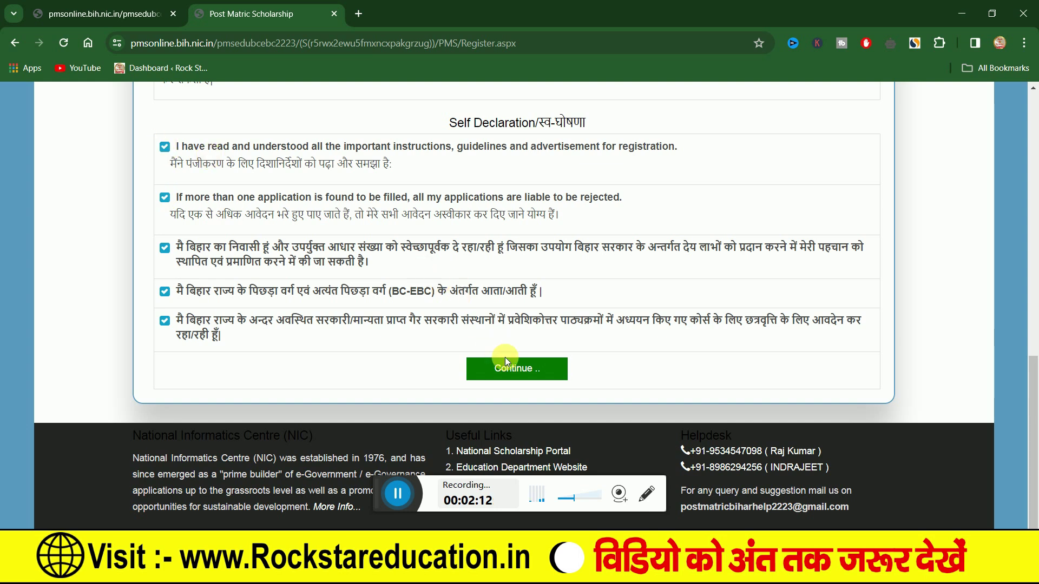
{"action": "left_click", "coordinate": [516, 370]}
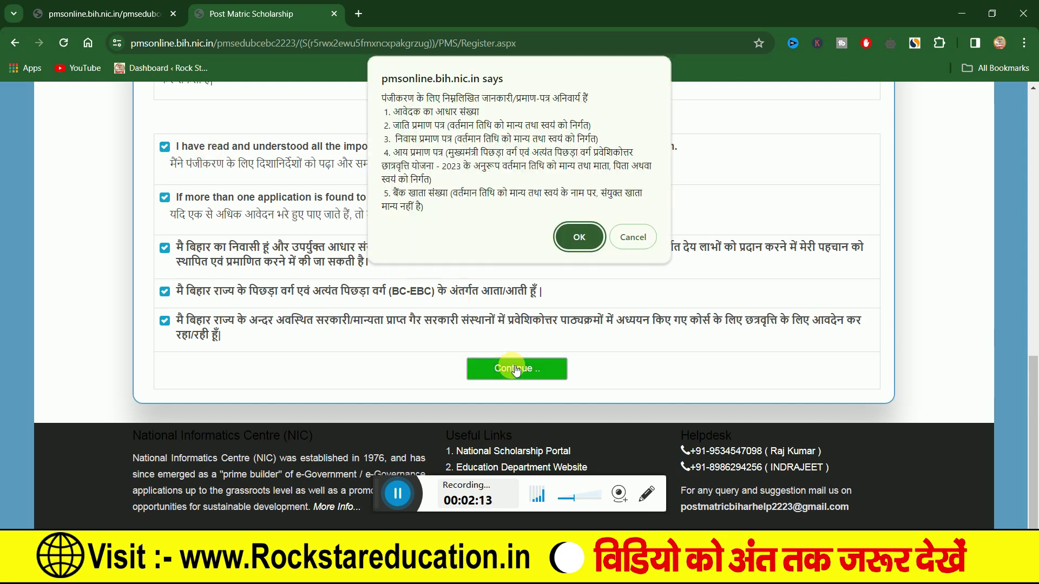
{"action": "left_click", "coordinate": [574, 237]}
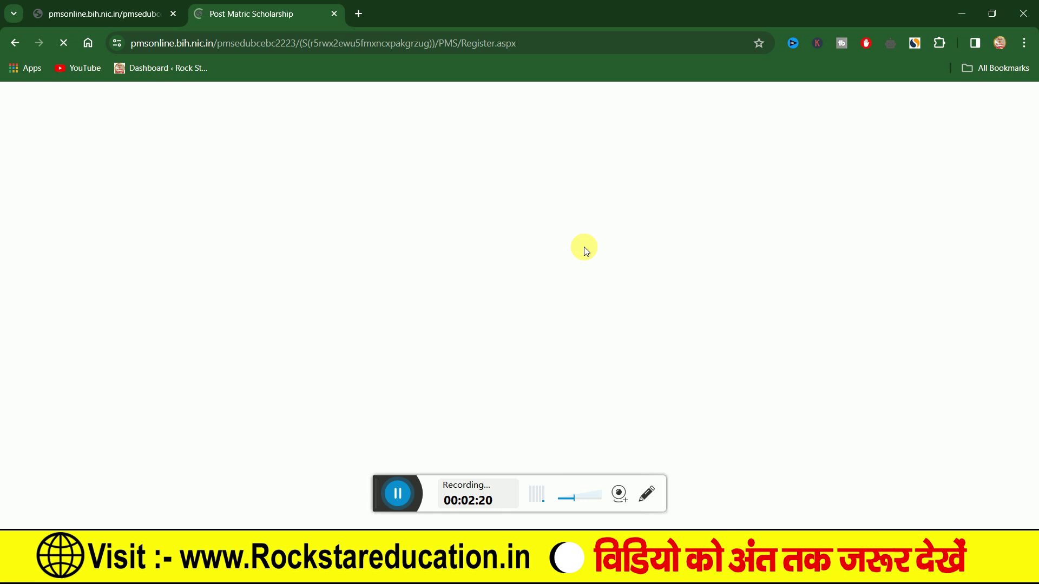
Step: Examine the student registration form, covering the personal and institute fields and the mobile and Aadhaar verification sections
{"action": "scroll", "coordinate": [584, 246], "scroll_direction": "down", "scroll_amount": 1}
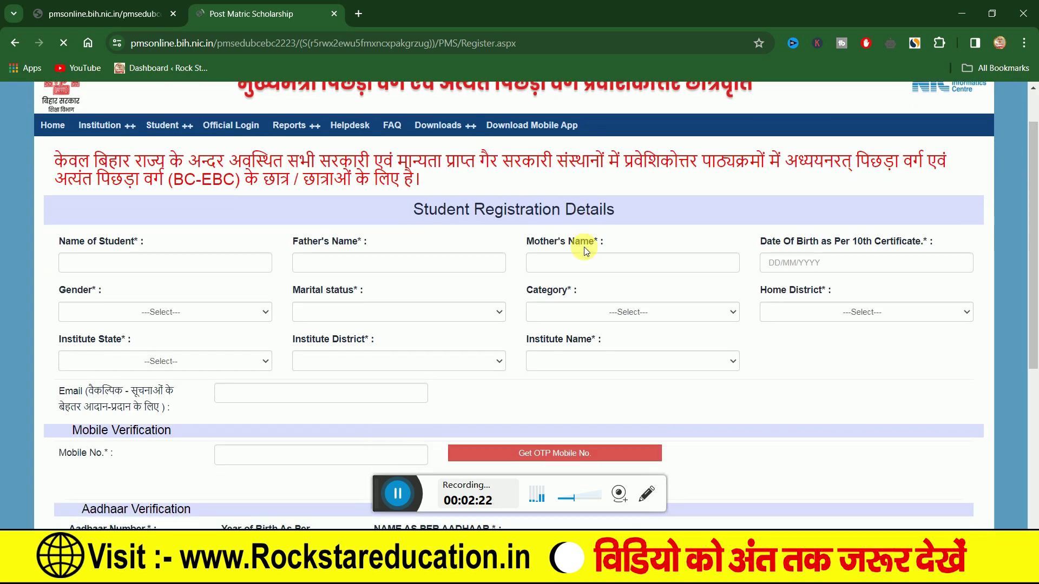
{"action": "scroll", "coordinate": [584, 246], "scroll_direction": "down", "scroll_amount": 1}
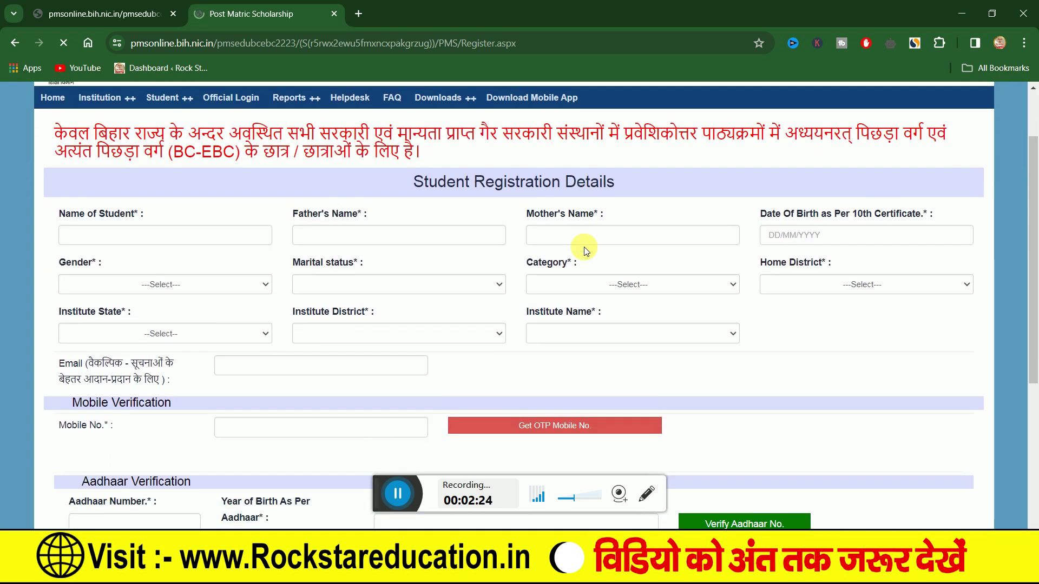
{"action": "scroll", "coordinate": [584, 247], "scroll_direction": "down", "scroll_amount": 1}
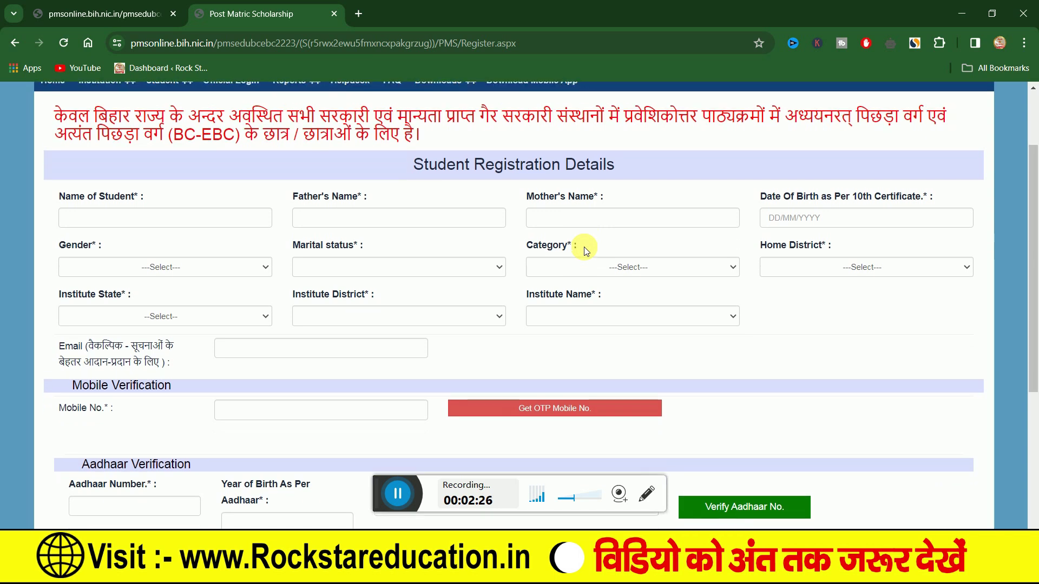
{"action": "scroll", "coordinate": [584, 247], "scroll_direction": "down", "scroll_amount": 1}
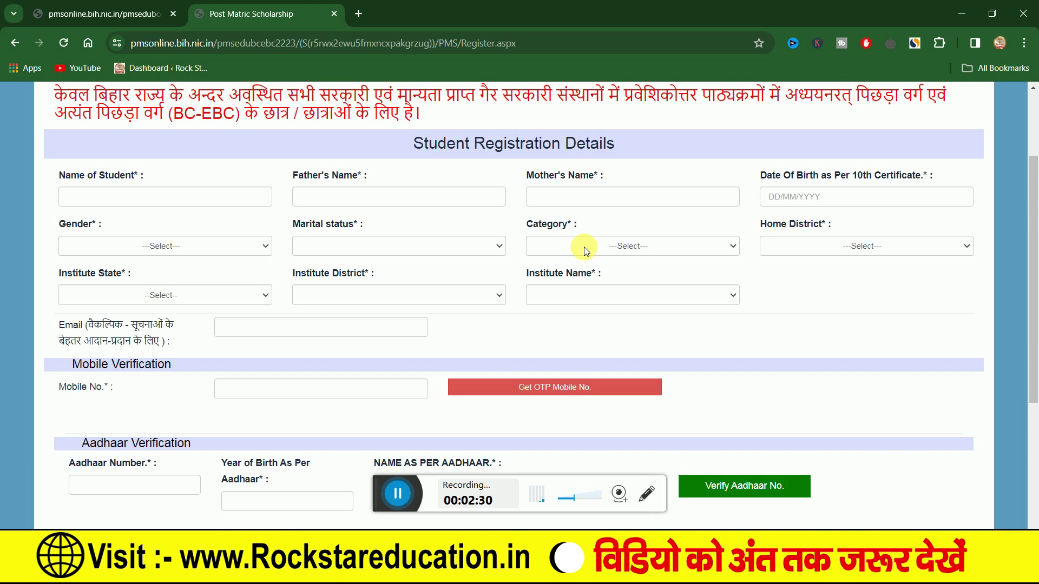
{"action": "scroll", "coordinate": [583, 247], "scroll_direction": "down", "scroll_amount": 4}
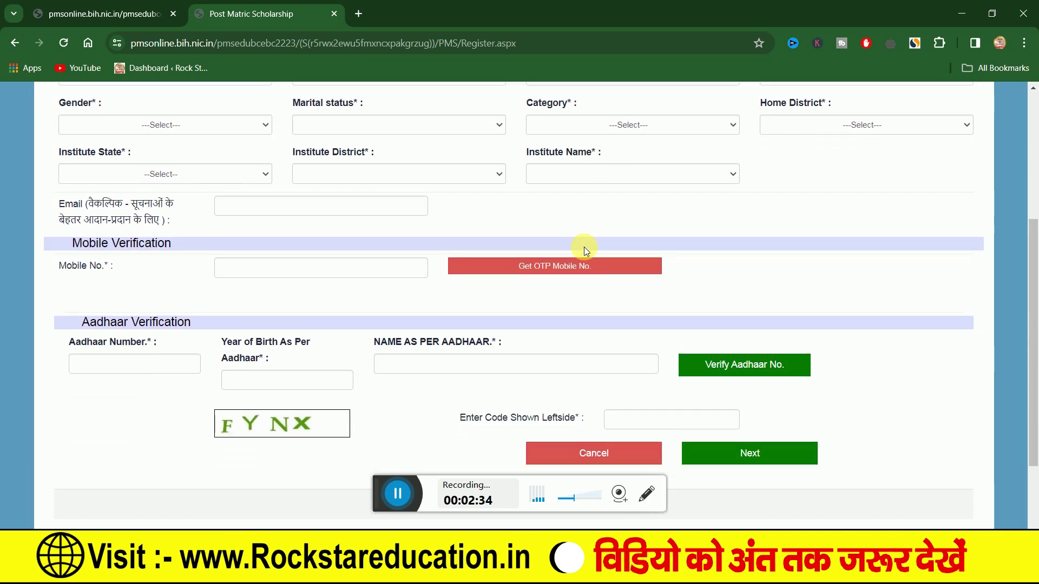
{"action": "scroll", "coordinate": [584, 247], "scroll_direction": "down", "scroll_amount": 1}
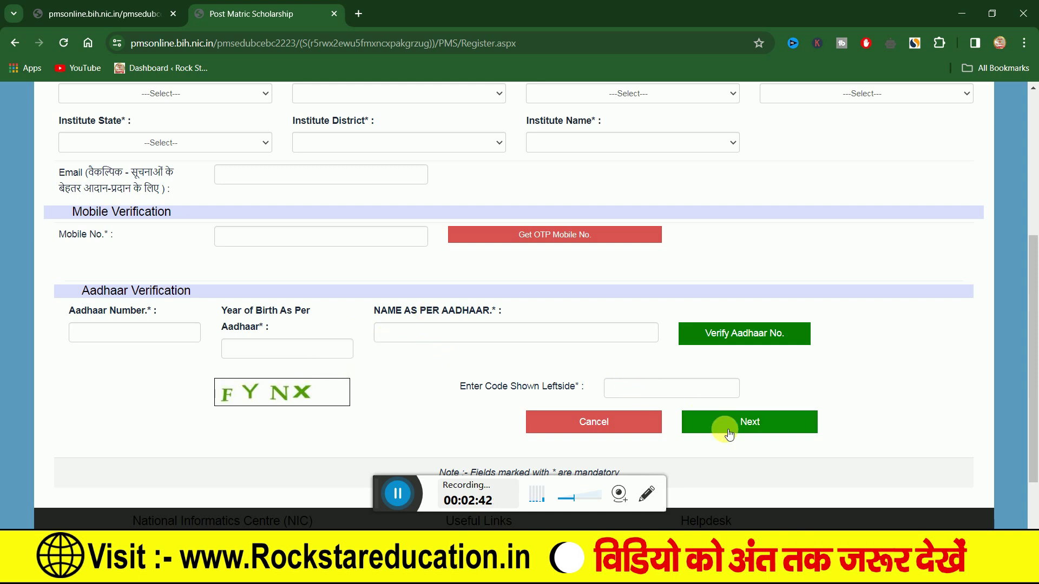
{"action": "scroll", "coordinate": [718, 398], "scroll_direction": "up", "scroll_amount": 1}
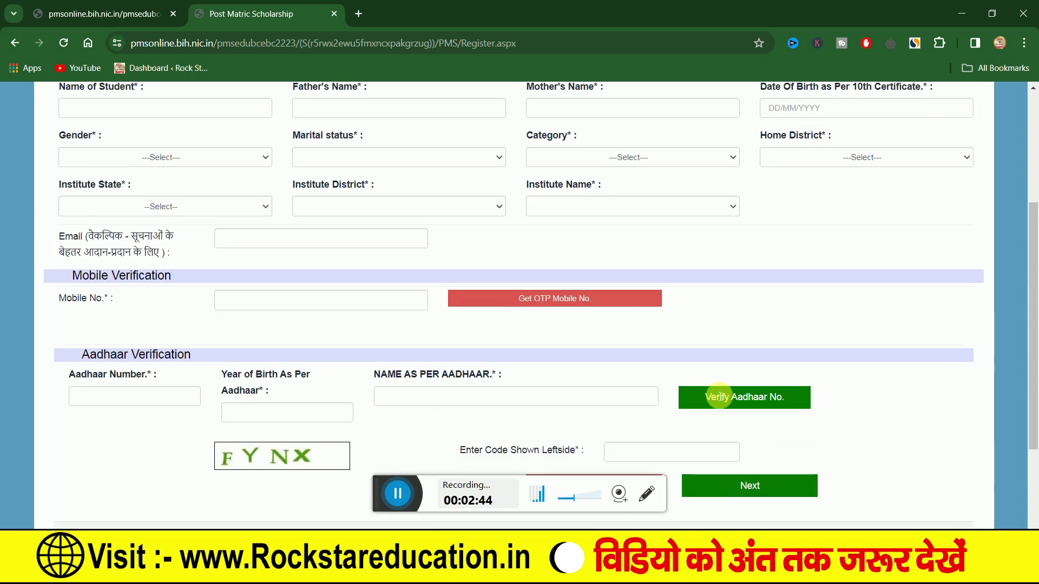
{"action": "scroll", "coordinate": [720, 395], "scroll_direction": "down", "scroll_amount": 2}
{"action": "scroll", "coordinate": [720, 397], "scroll_direction": "up", "scroll_amount": 2}
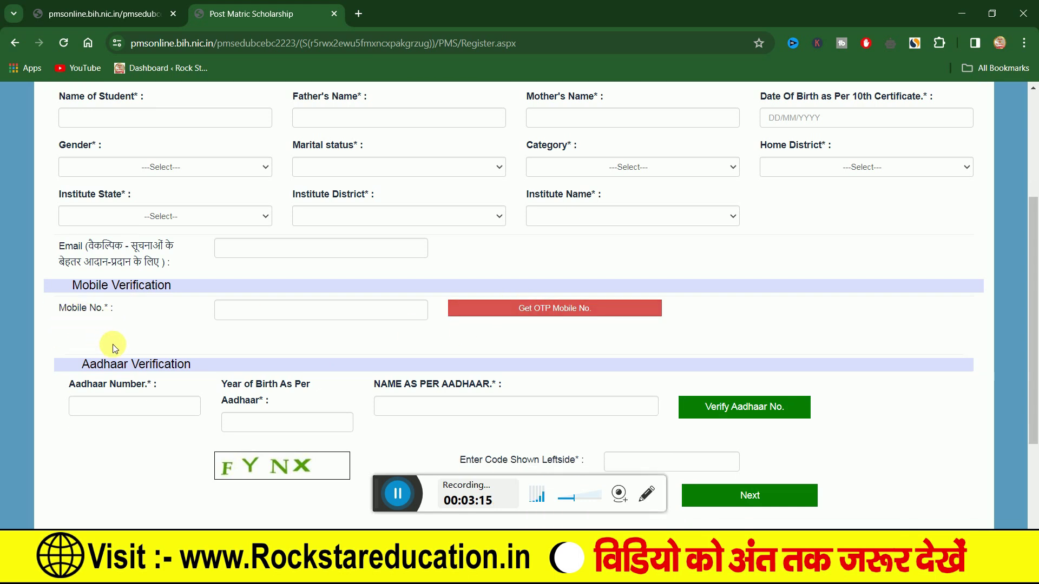
{"action": "scroll", "coordinate": [111, 343], "scroll_direction": "down", "scroll_amount": 3}
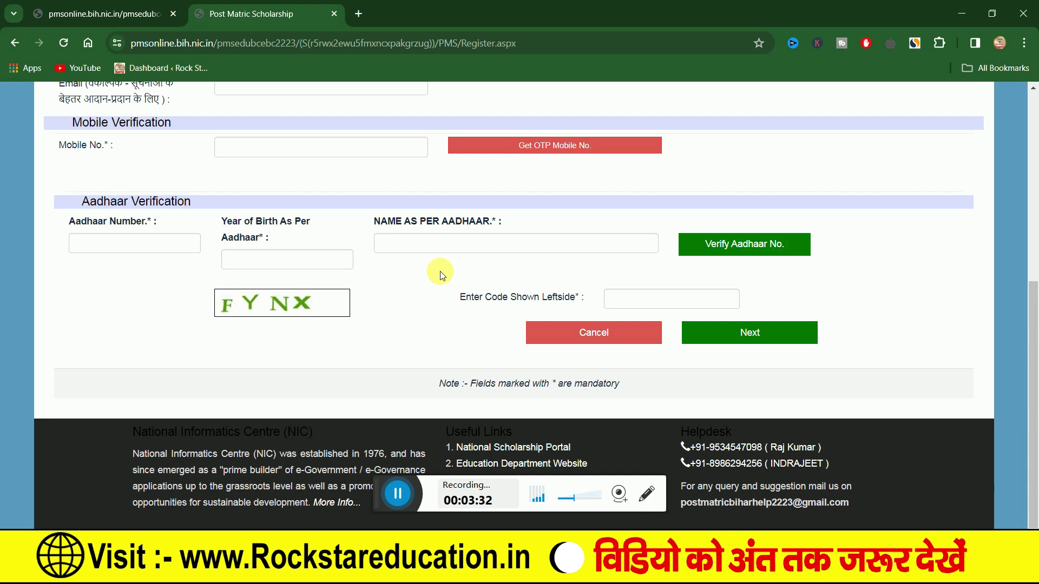
{"action": "scroll", "coordinate": [529, 262], "scroll_direction": "up", "scroll_amount": 1}
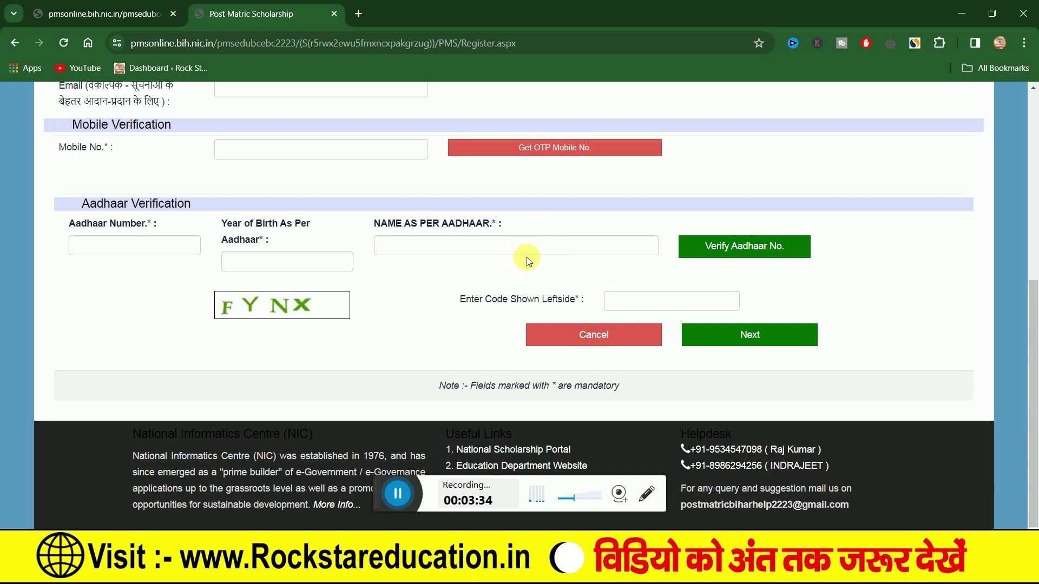
{"action": "scroll", "coordinate": [529, 262], "scroll_direction": "up", "scroll_amount": 2}
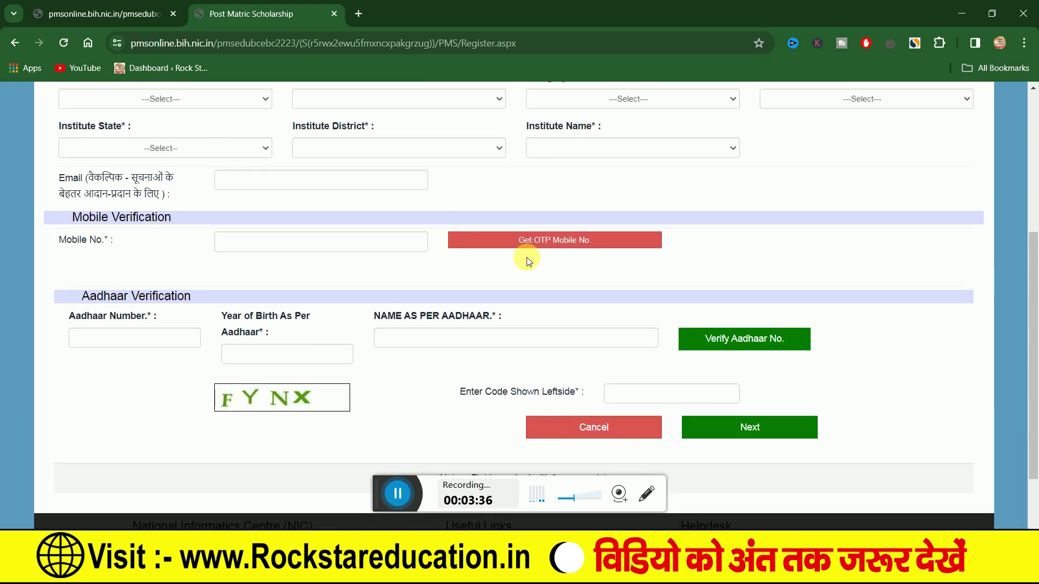
{"action": "scroll", "coordinate": [422, 238], "scroll_direction": "down", "scroll_amount": 1}
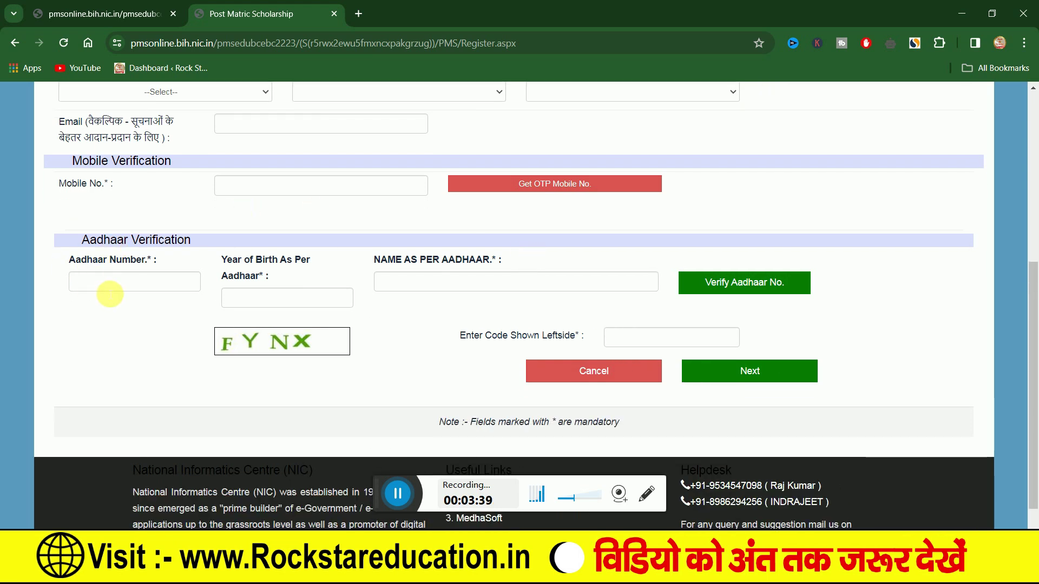
{"action": "left_click", "coordinate": [110, 289]}
{"action": "left_click", "coordinate": [297, 252]}
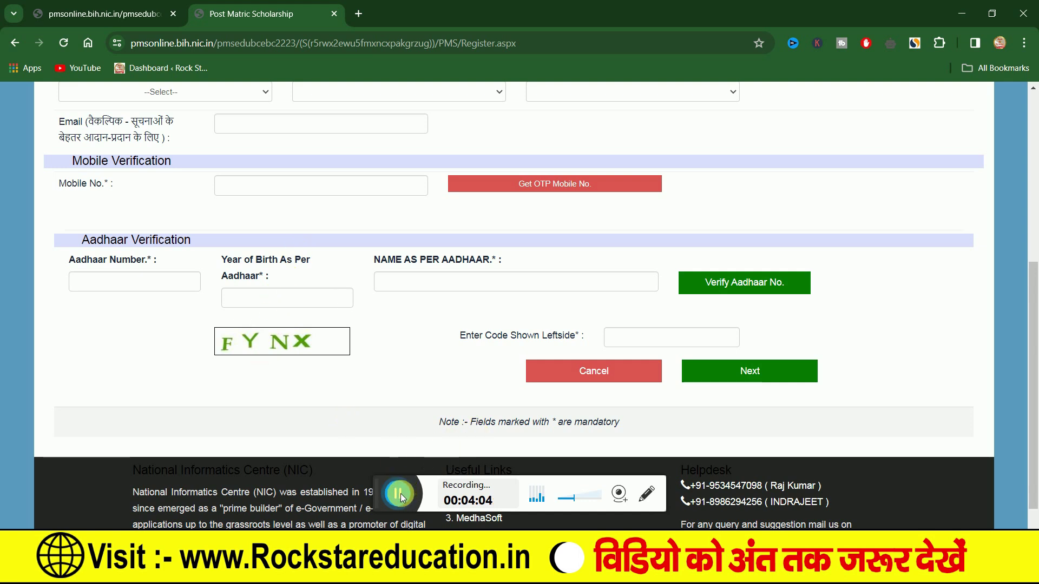
{"action": "left_click", "coordinate": [371, 504]}
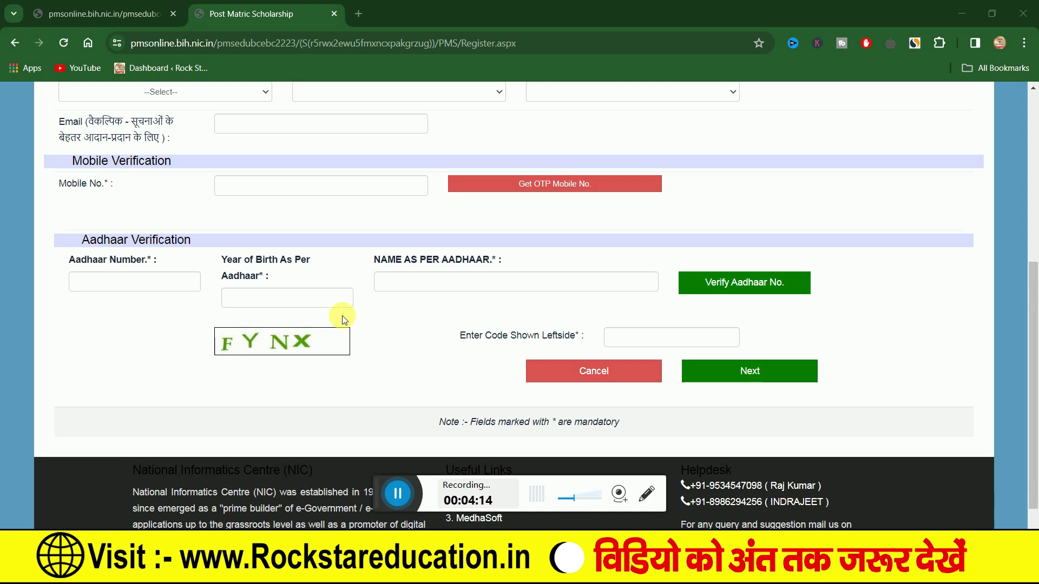
Step: Switch to the logged-in student's scholarship dashboard and open the bank details page
{"action": "key", "text": "alt+Tab"}
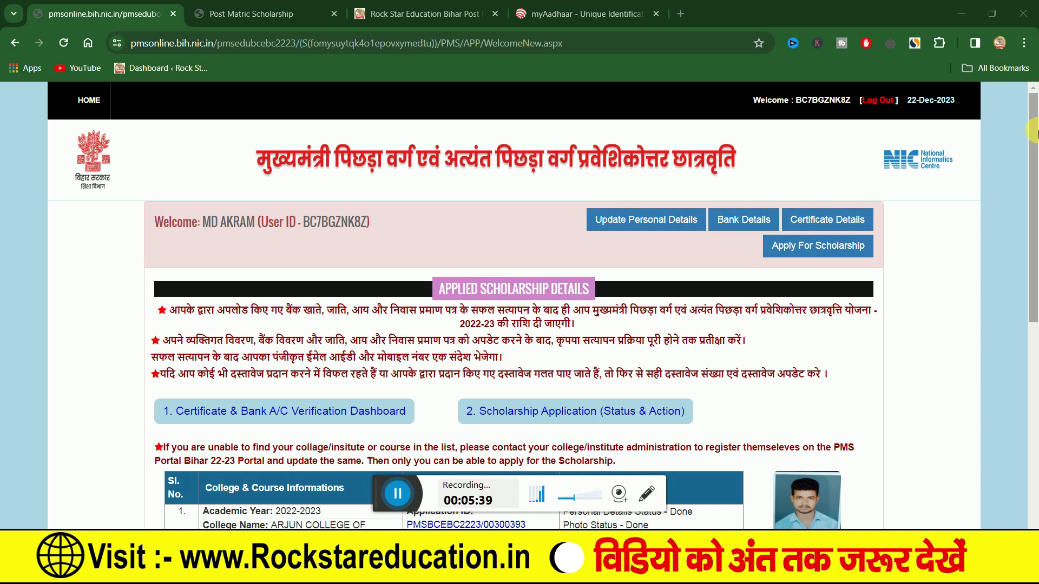
{"action": "left_click_drag", "start_coordinate": [1033, 145], "coordinate": [1033, 187]}
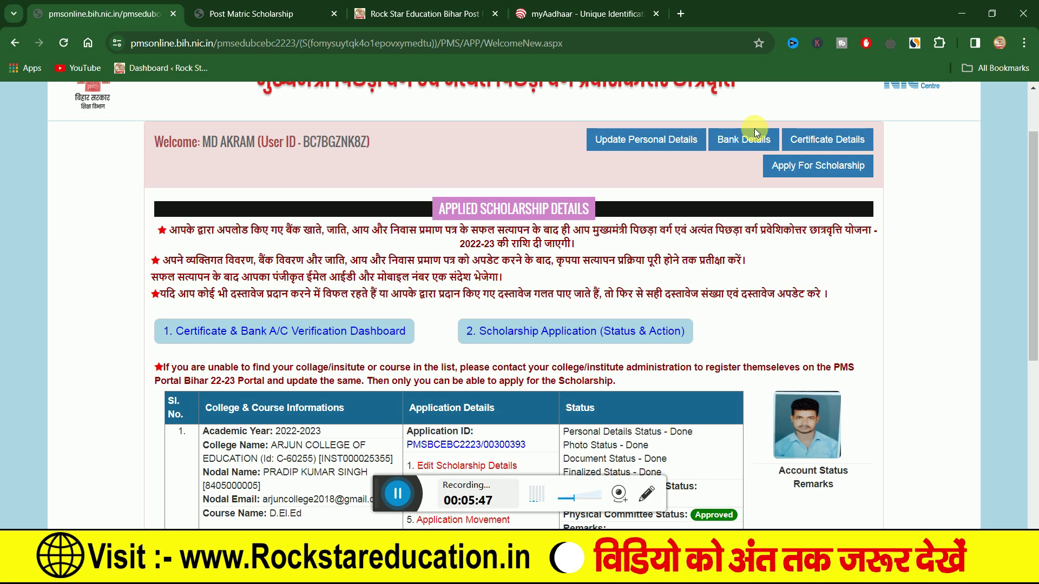
{"action": "left_click", "coordinate": [745, 144]}
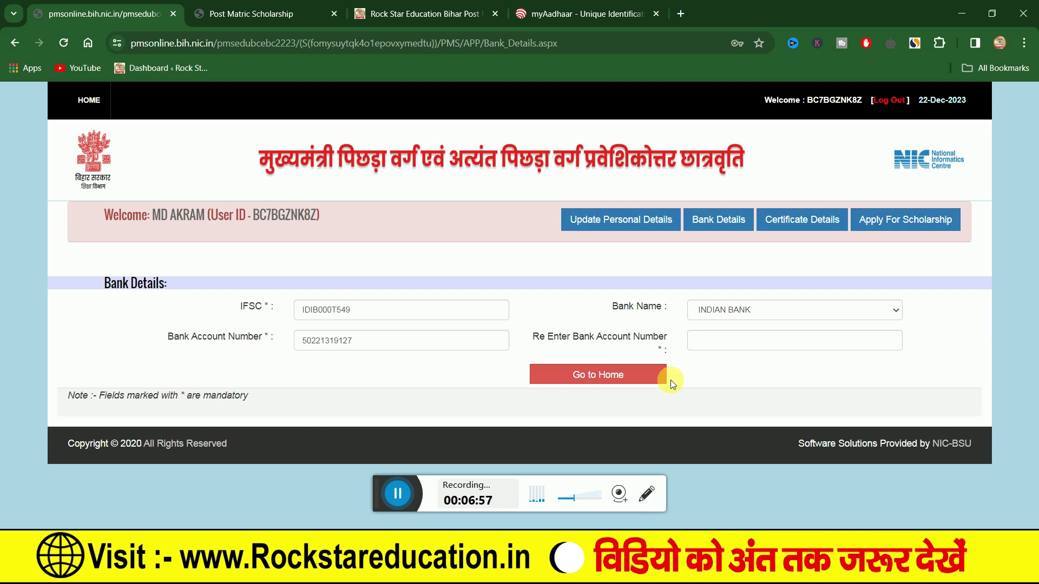
Step: Leave the bank details page and switch to the Post Matric Scholarship 2023-24 image in Photos
{"action": "left_click", "coordinate": [741, 228]}
{"action": "key", "text": "alt+Tab"}
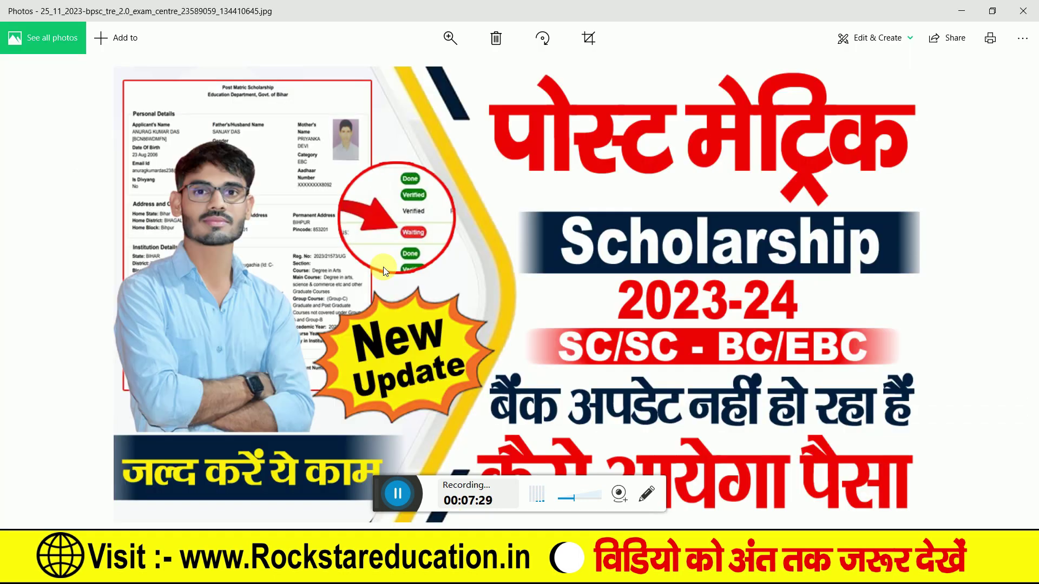